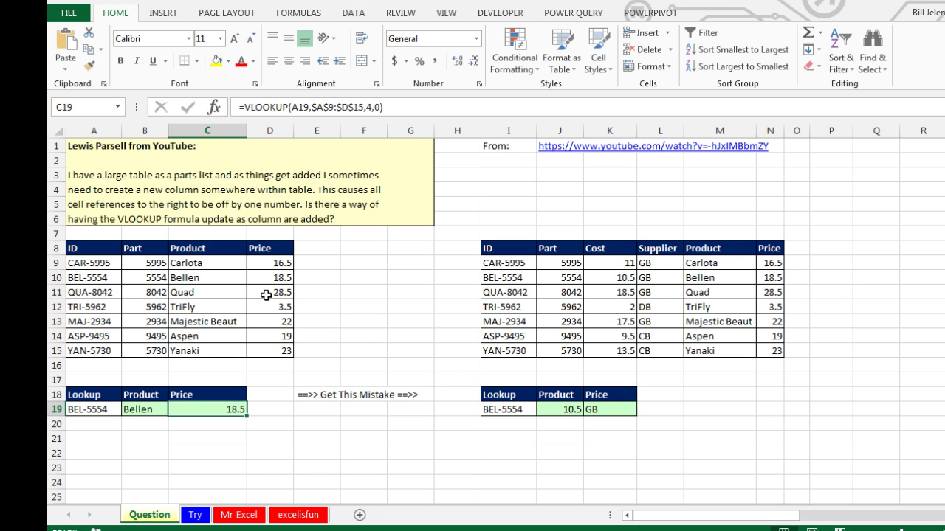
Choose TRI-5962 as the lookup ID in A19 on the Question sheet.
{"action": "left_click", "coordinate": [210, 265]}
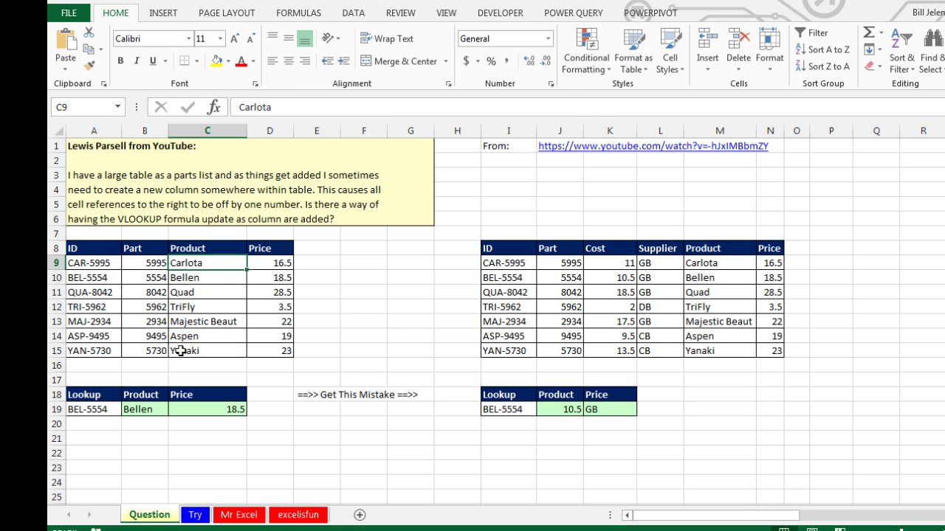
{"action": "left_click", "coordinate": [93, 411]}
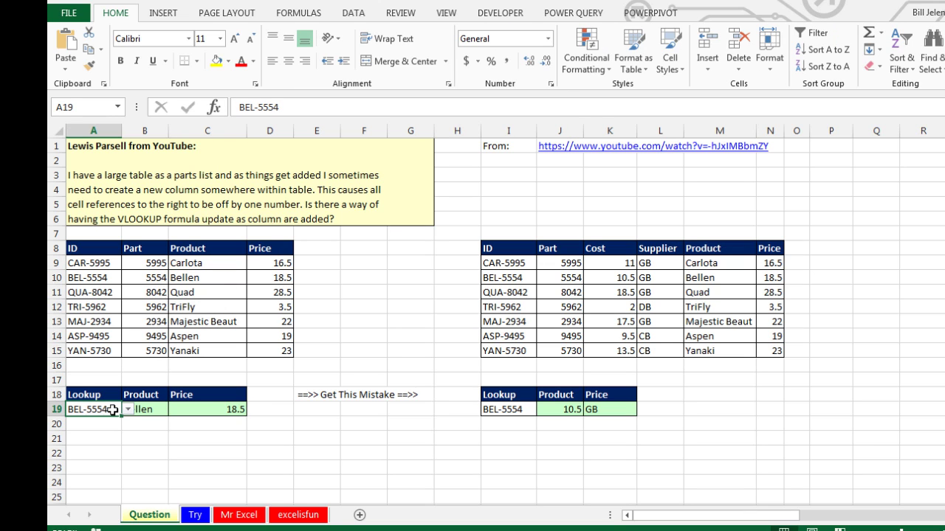
{"action": "left_click", "coordinate": [128, 410]}
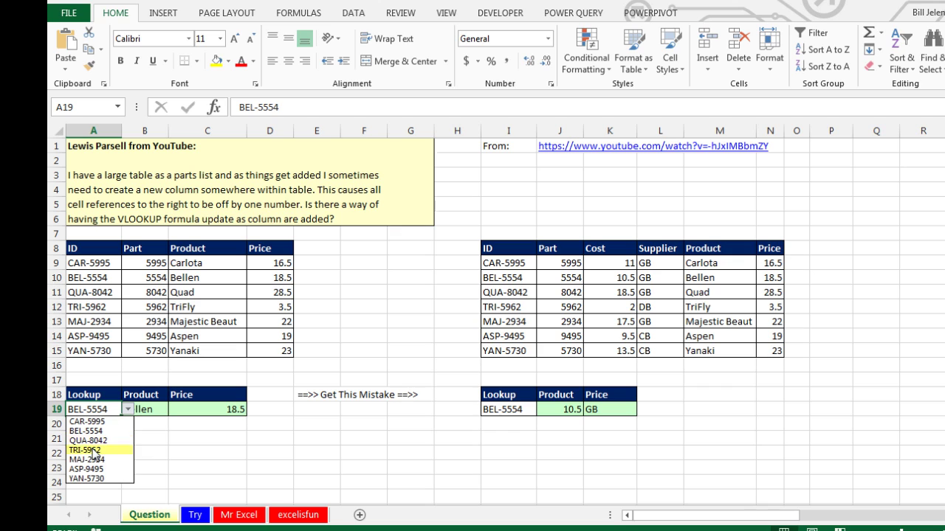
{"action": "left_click", "coordinate": [88, 449]}
Review the B19, C19 and J19 lookup formulas, then go to the Mr Excel sheet.
{"action": "left_click", "coordinate": [156, 410]}
{"action": "left_click", "coordinate": [198, 408]}
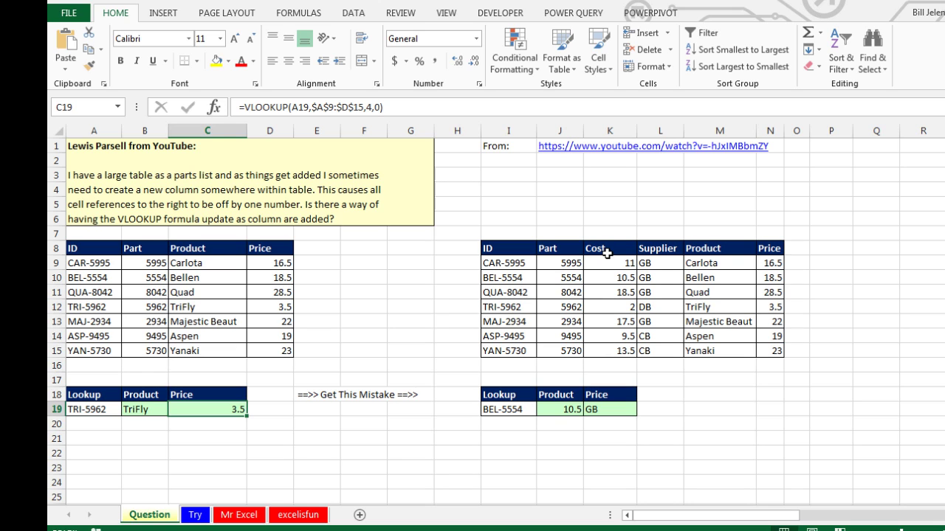
{"action": "left_click", "coordinate": [568, 410]}
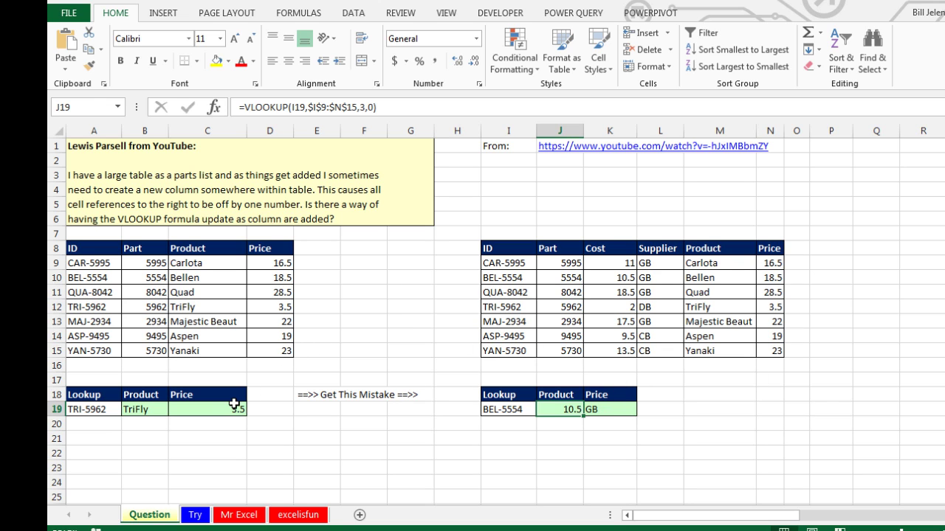
{"action": "left_click", "coordinate": [239, 515]}
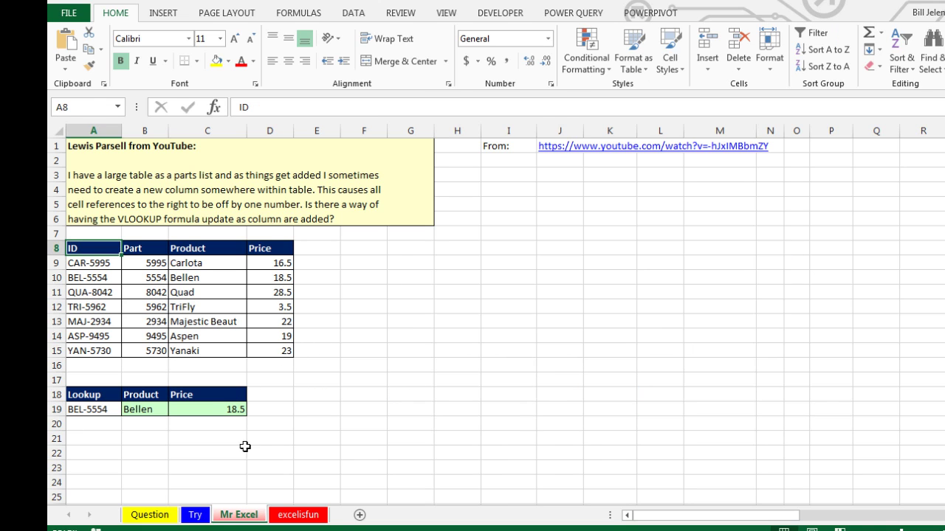
In B19, replace the fixed column number 3 with MATCH(B18,$A$8:$D$8,0).
{"action": "left_click", "coordinate": [146, 410]}
{"action": "key", "text": "F2"}
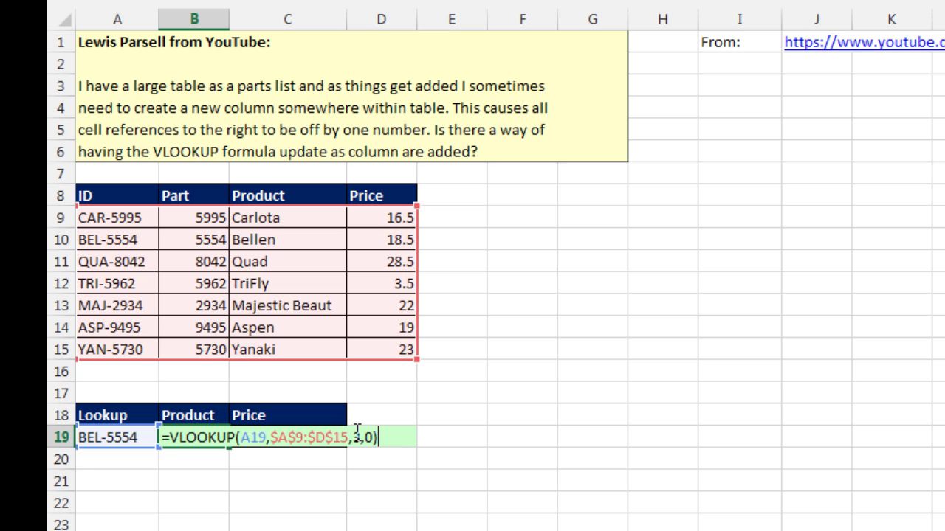
{"action": "left_click", "coordinate": [355, 437]}
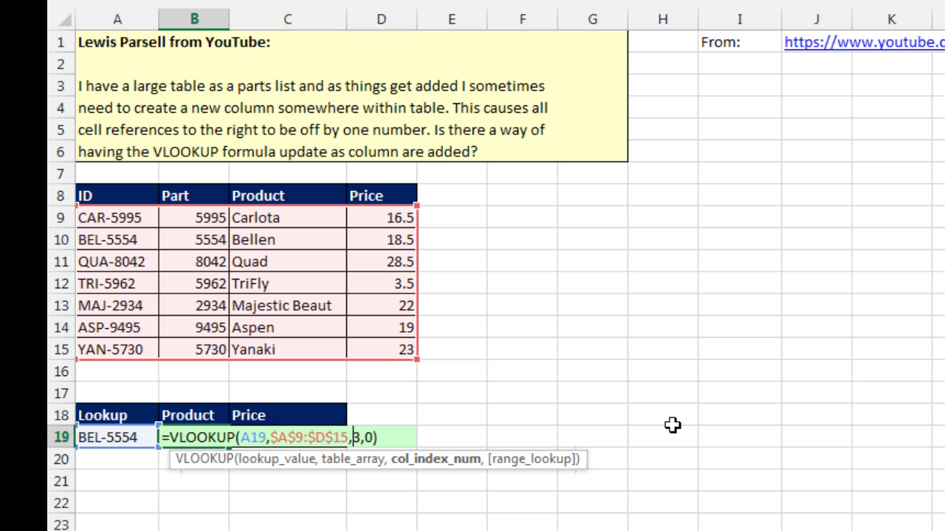
{"action": "key", "text": "Delete"}
{"action": "type", "text": "MATCH("}
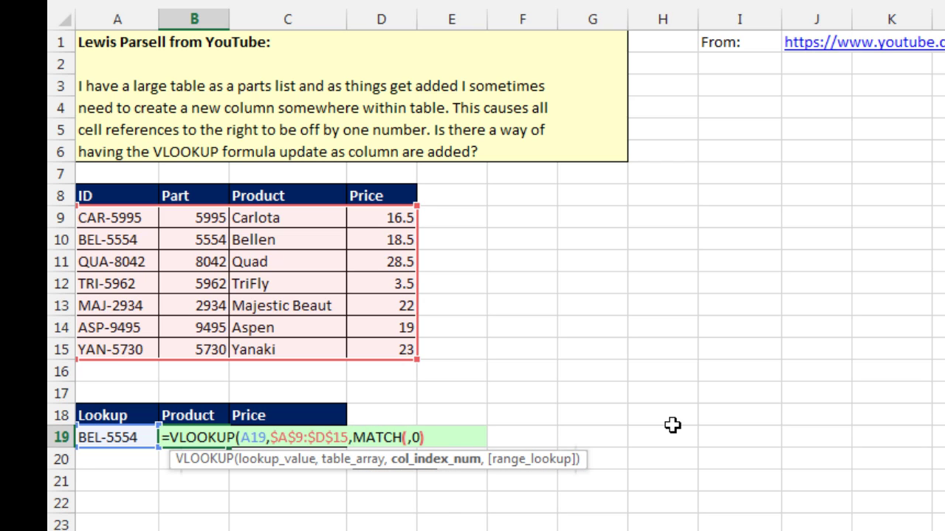
{"action": "left_click", "coordinate": [205, 415]}
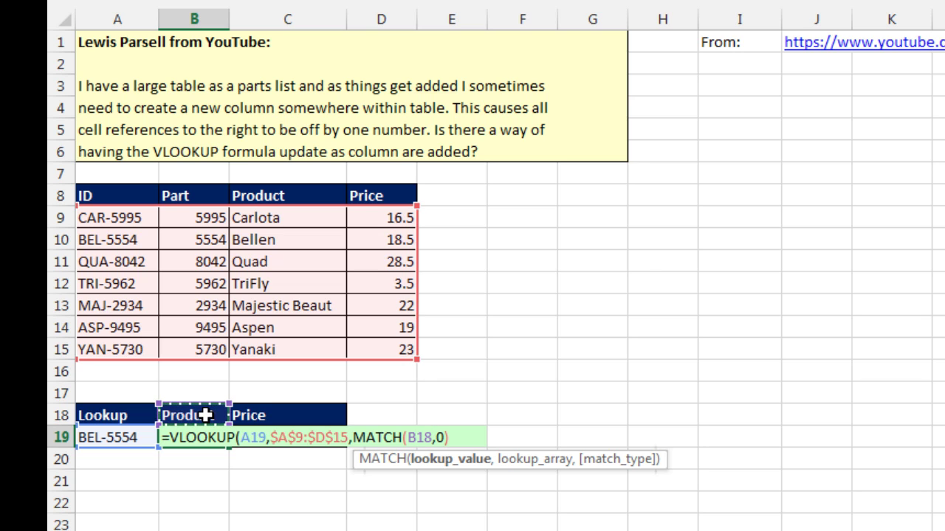
{"action": "type", "text": ","}
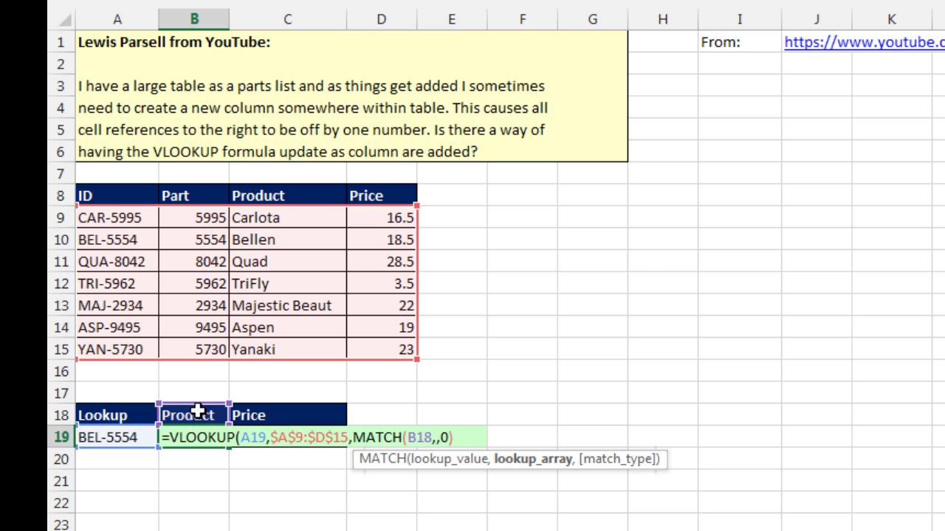
{"action": "left_click_drag", "start_coordinate": [118, 201], "coordinate": [367, 196]}
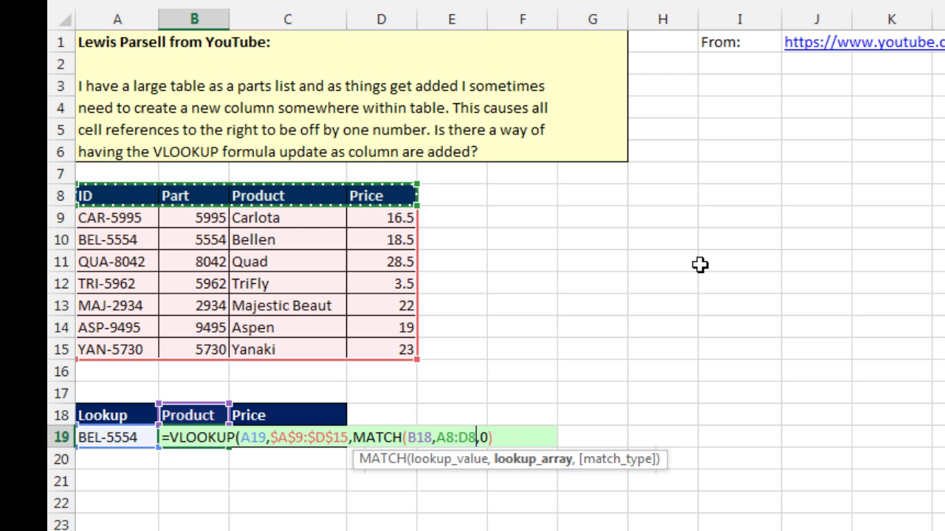
{"action": "key", "text": "F4"}
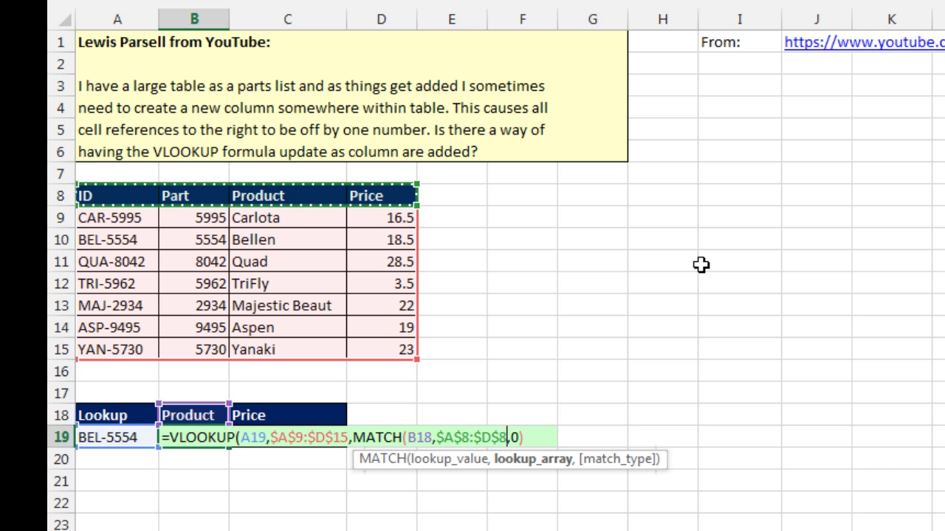
{"action": "type", "text": ",0)"}
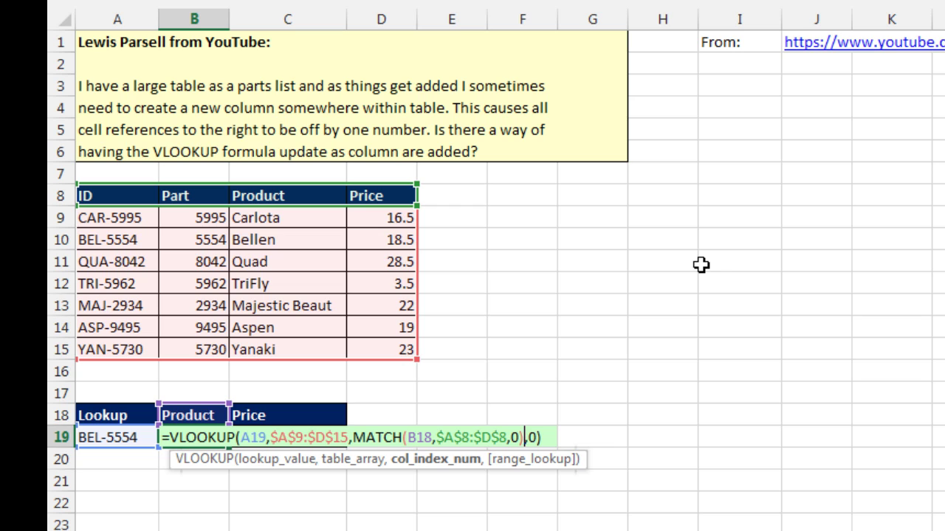
Change the lookup reference to $A19 and enter the B19 formula.
{"action": "left_click", "coordinate": [242, 438]}
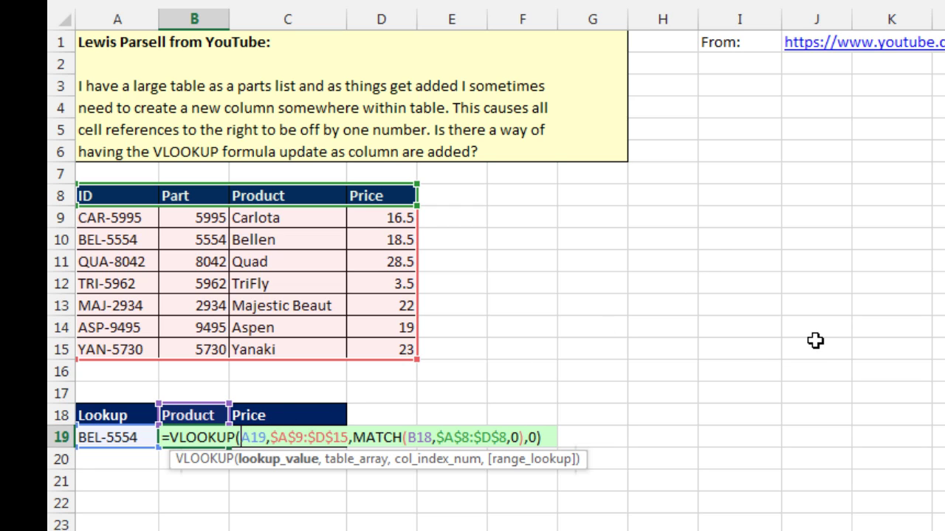
{"action": "type", "text": "$"}
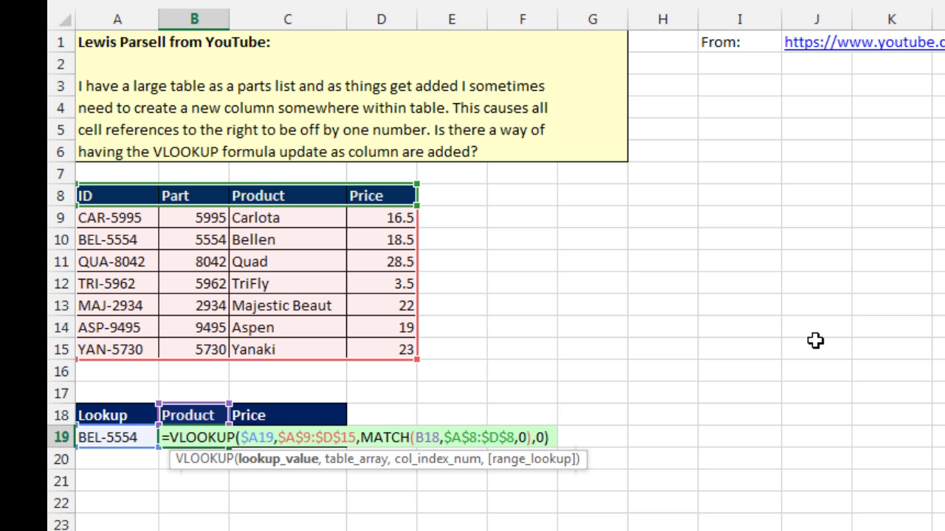
{"action": "key", "text": "ctrl+Return"}
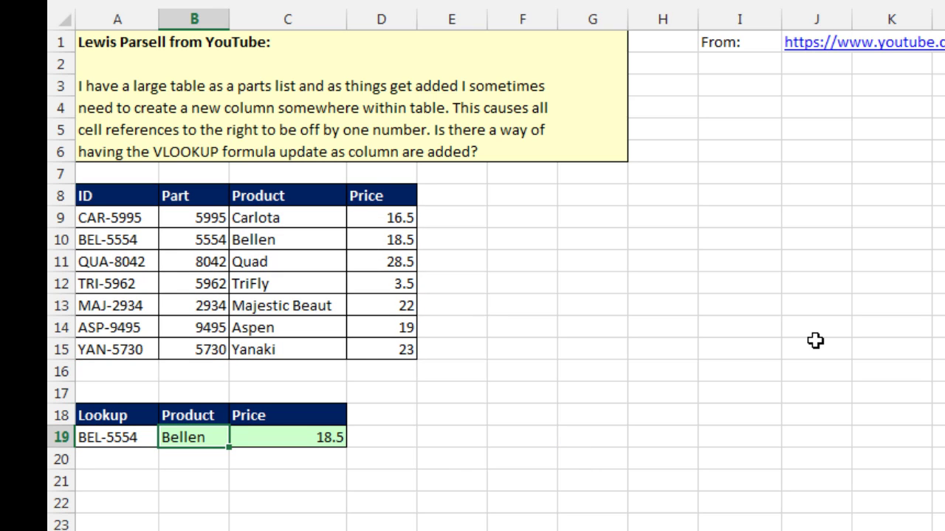
Copy the B19 Product lookup formula into the Price cell C19.
{"action": "key", "text": "ctrl+c"}
{"action": "key", "text": "Right"}
{"action": "key", "text": "ctrl+v"}
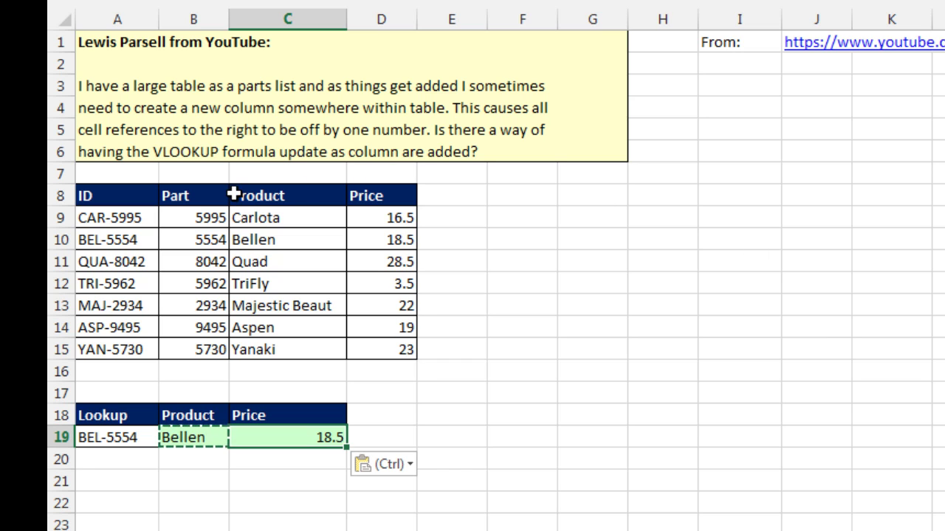
Insert an entire new column at B and give it the header Cost.
{"action": "left_click_drag", "start_coordinate": [207, 194], "coordinate": [206, 338]}
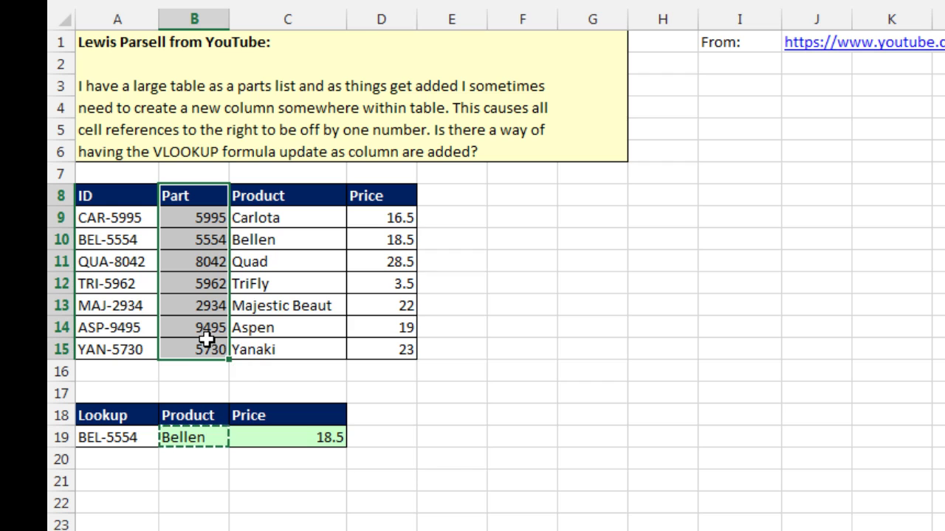
{"action": "key", "text": "Escape"}
{"action": "key", "text": "ctrl+shift+plus"}
{"action": "key", "text": "alt+c"}
{"action": "key", "text": "Return"}
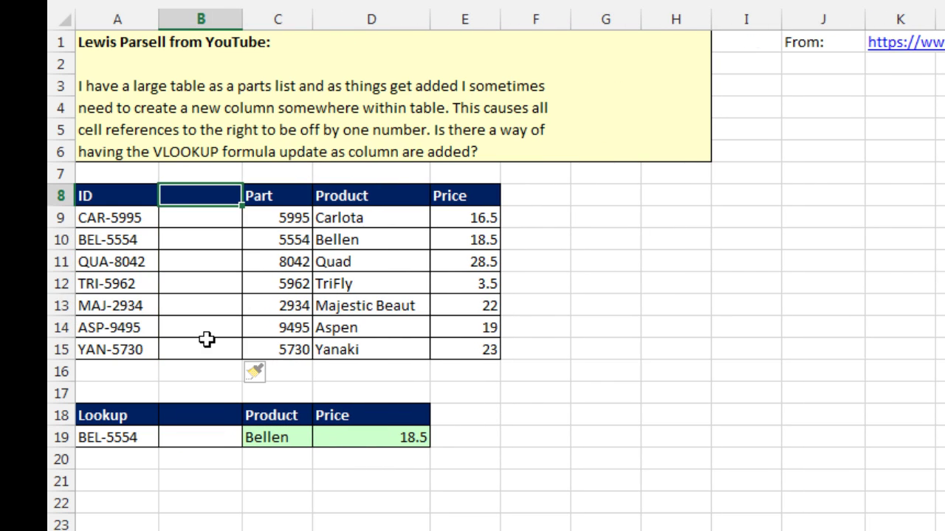
{"action": "type", "text": "Cost"}
{"action": "key", "text": "Return"}
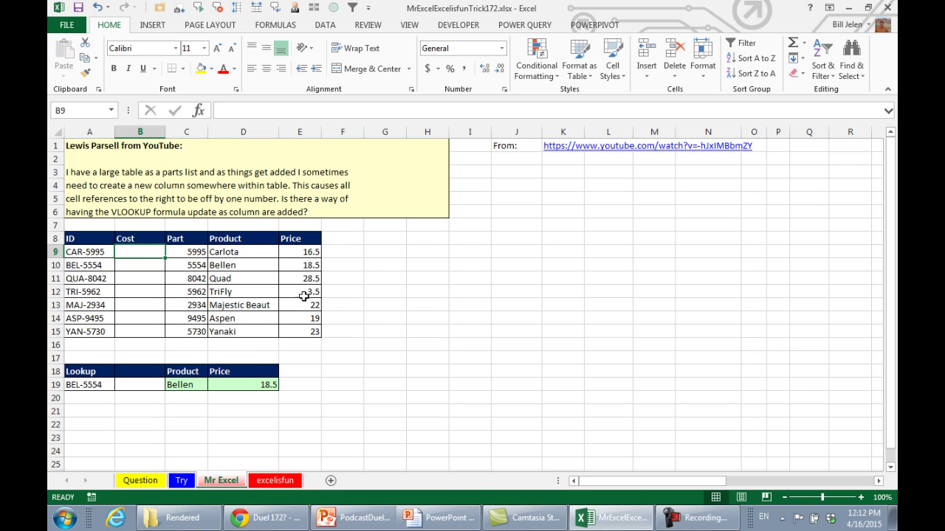
{"action": "left_click", "coordinate": [181, 385]}
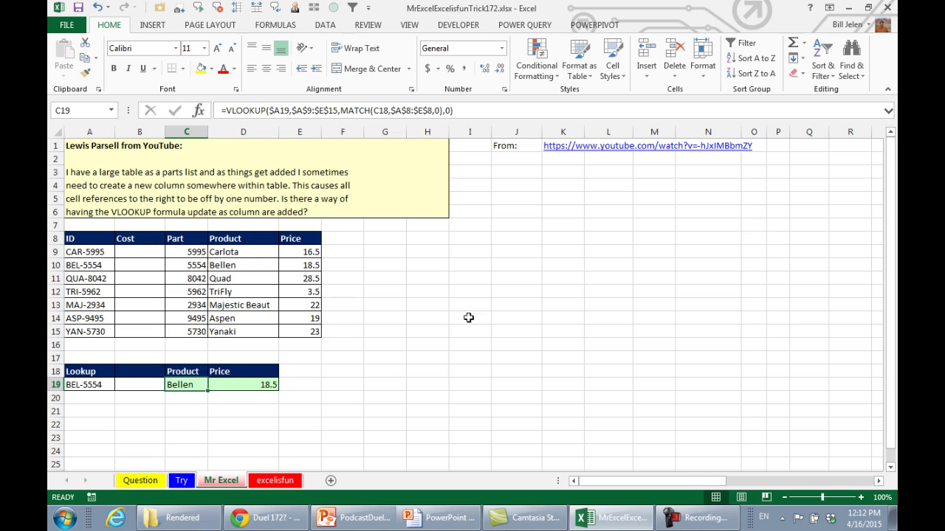
{"action": "left_click", "coordinate": [294, 30]}
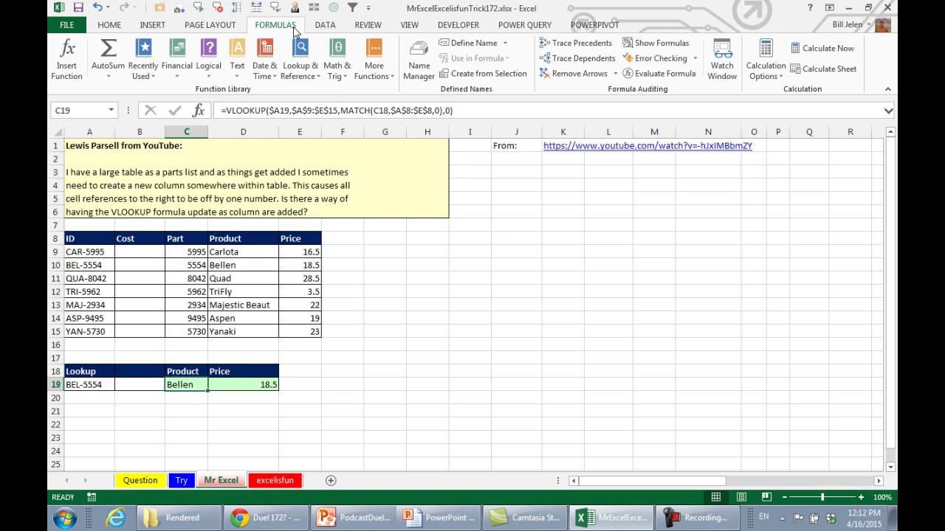
{"action": "left_click", "coordinate": [644, 72]}
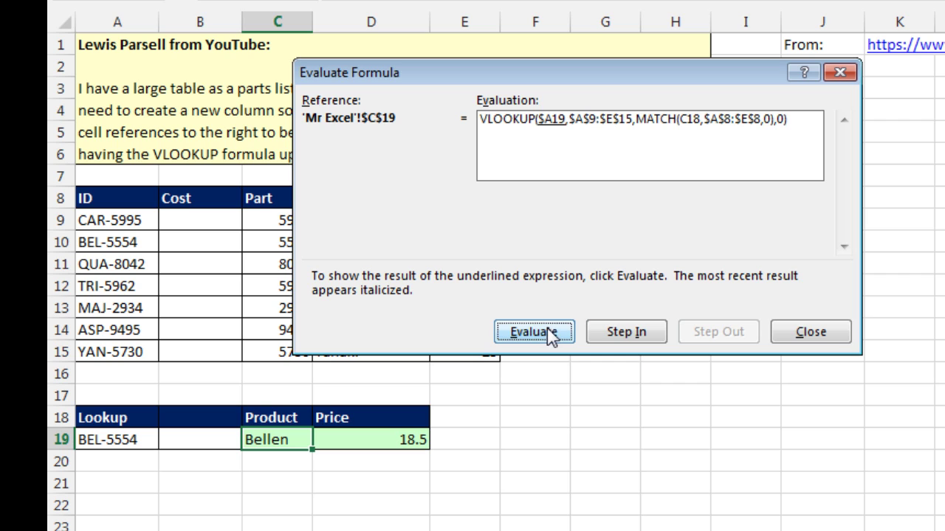
{"action": "left_click", "coordinate": [401, 325]}
{"action": "left_click", "coordinate": [533, 332]}
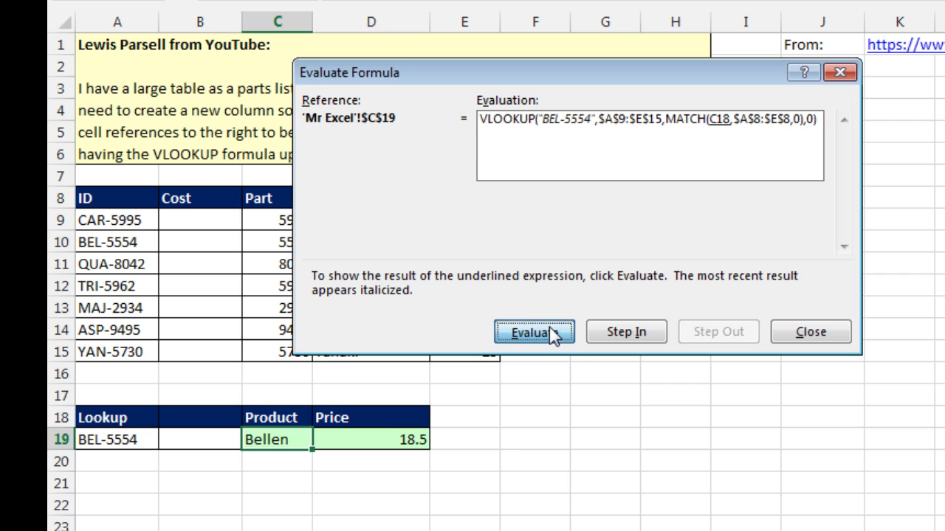
{"action": "left_click", "coordinate": [552, 334]}
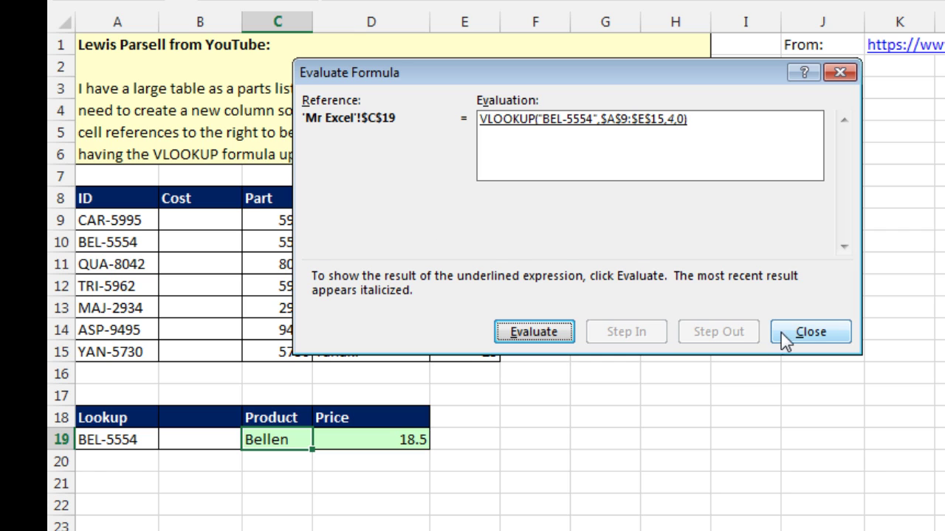
{"action": "left_click", "coordinate": [805, 335]}
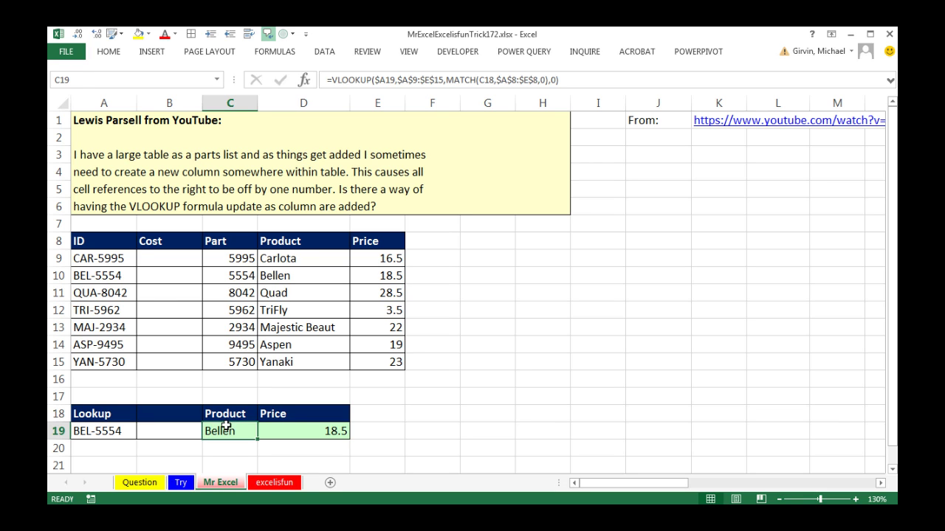
Check the C19 formula without changes, then switch to the excelisfun sheet.
{"action": "double_click", "coordinate": [291, 439]}
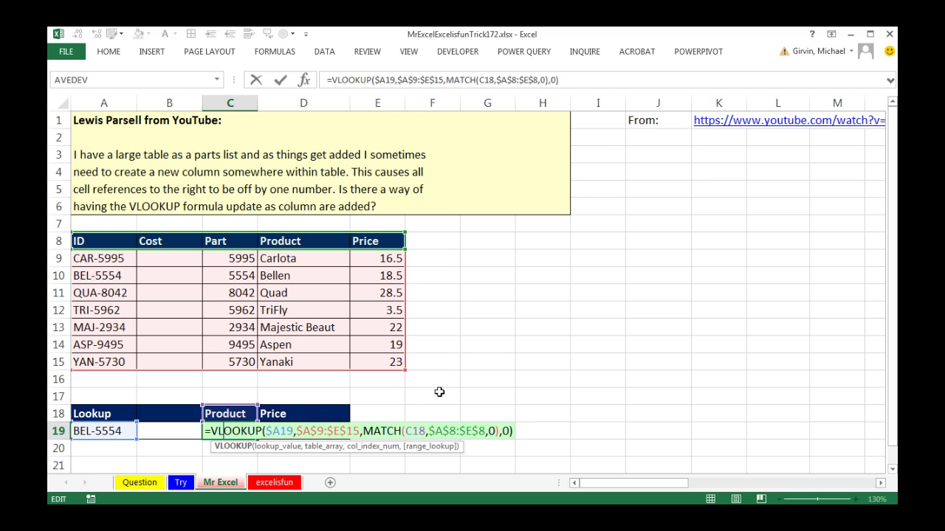
{"action": "key", "text": "ctrl+Return"}
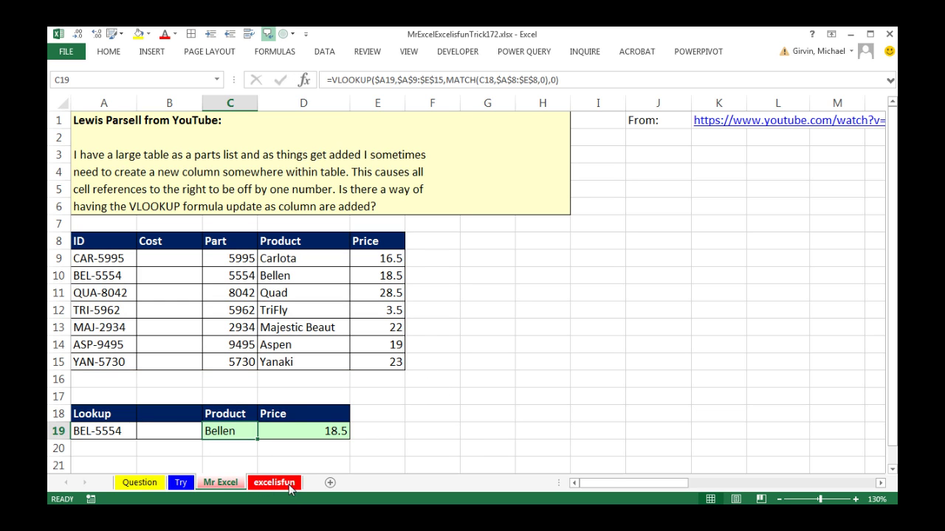
{"action": "left_click", "coordinate": [281, 485]}
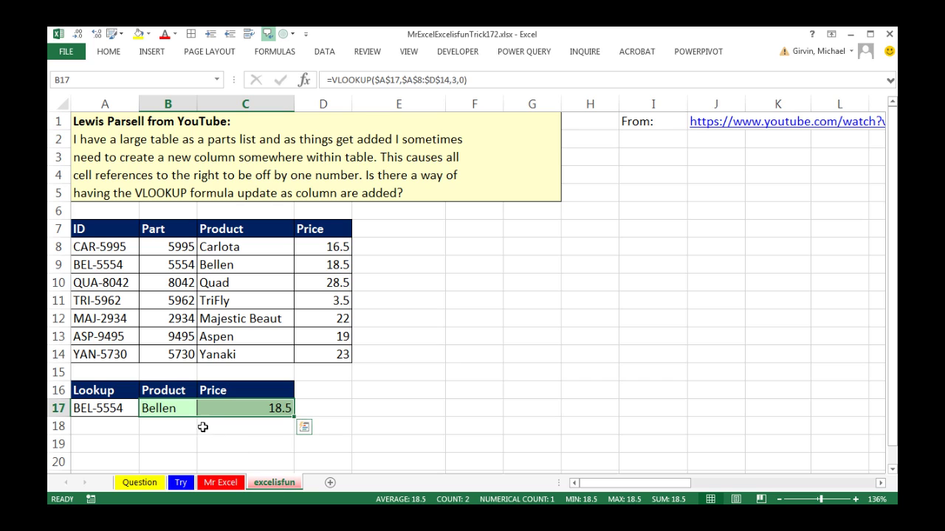
Clear B17:C17 and begin a DGET formula in B17 using $A$7:$D$14 as database.
{"action": "key", "text": "Delete"}
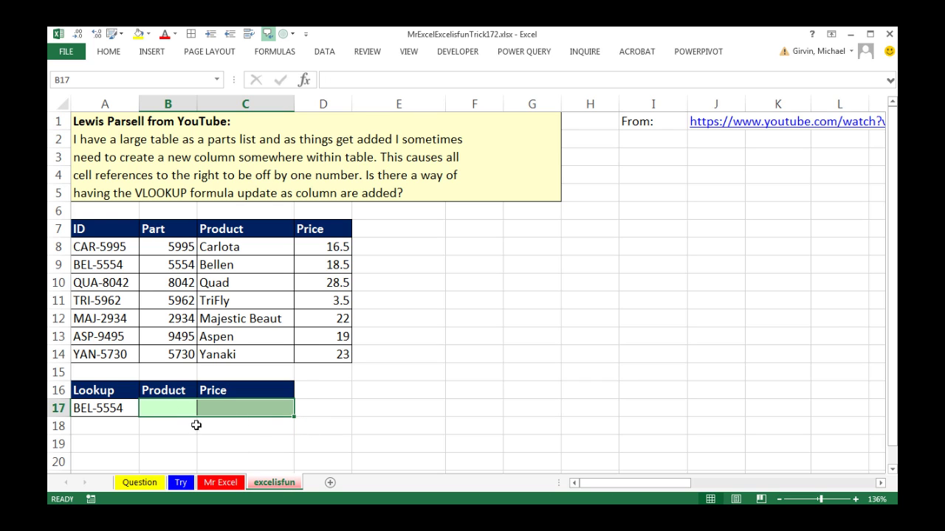
{"action": "left_click", "coordinate": [174, 411]}
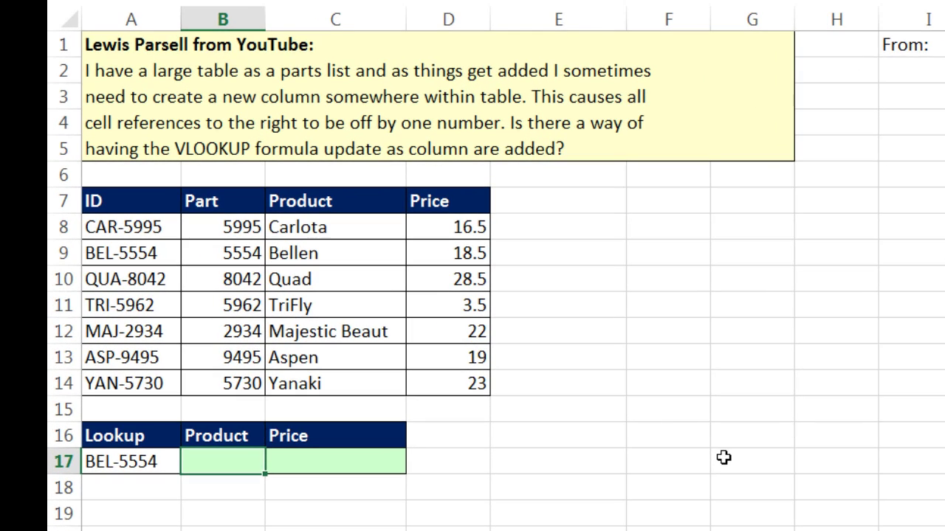
{"action": "type", "text": "=dget"}
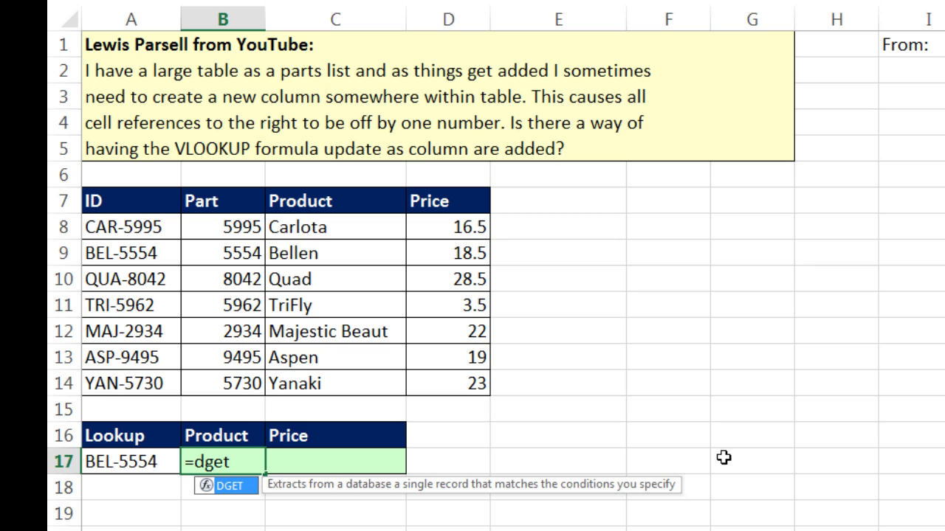
{"action": "key", "text": "Tab"}
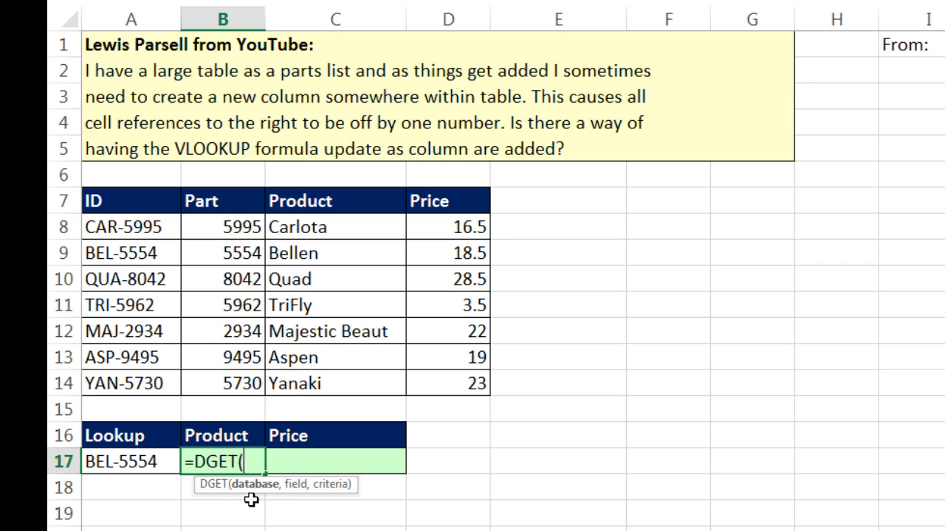
{"action": "left_click_drag", "start_coordinate": [97, 200], "coordinate": [455, 381]}
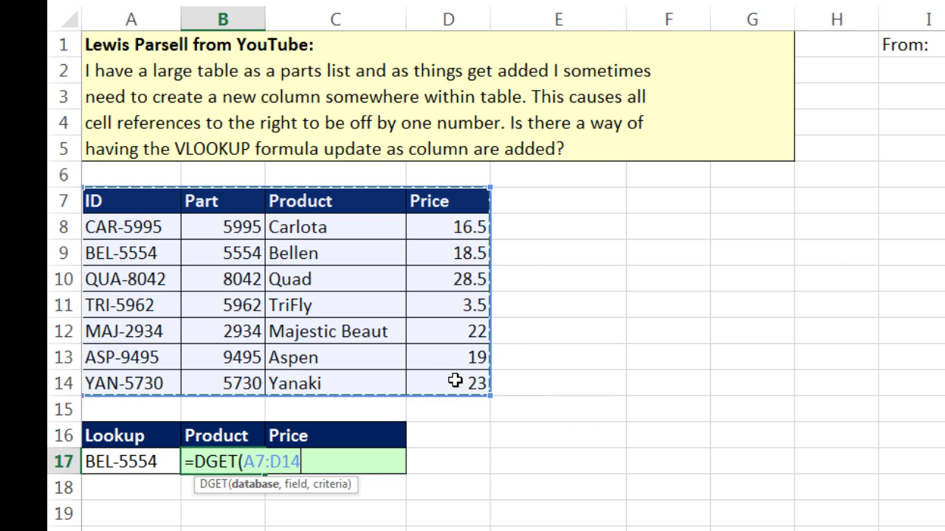
{"action": "key", "text": "F4"}
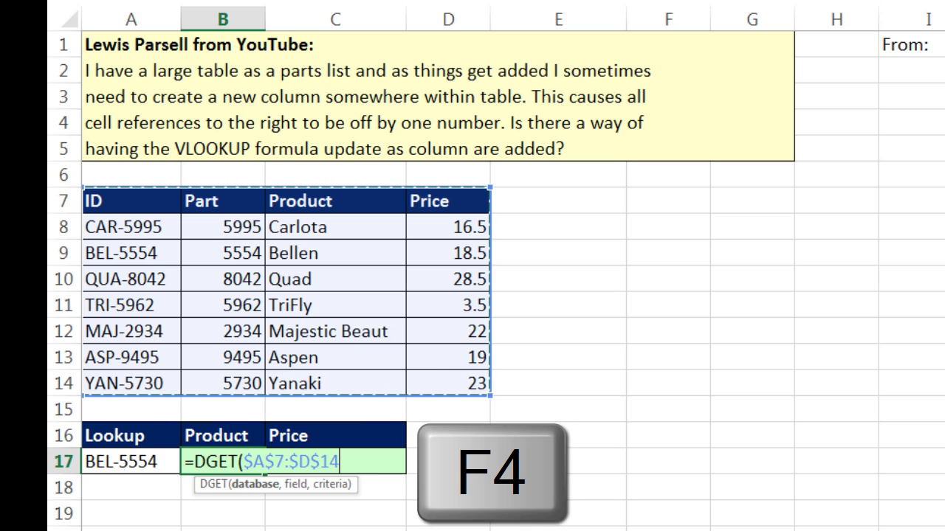
{"action": "type", "text": ","}
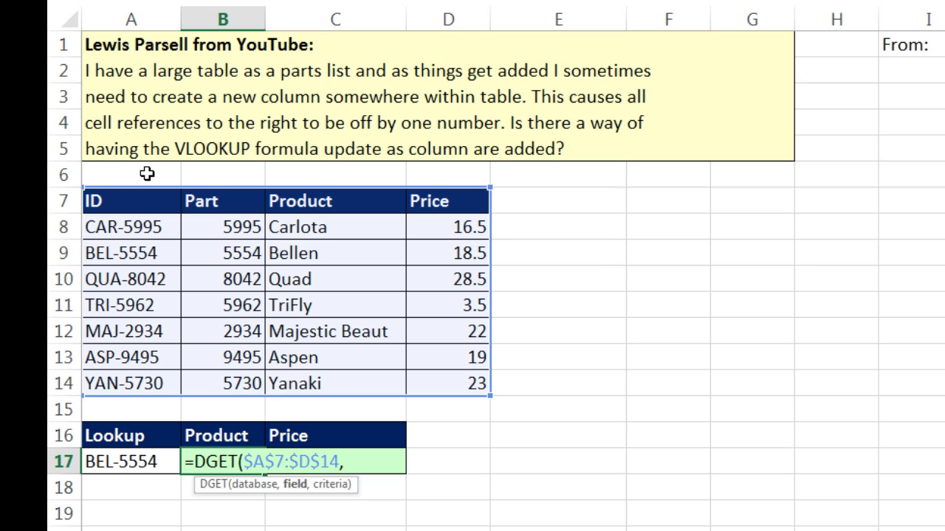
Finish and enter =DGET($A$7:$D$14,B16,$A$16:$A$17) in B17.
{"action": "left_click", "coordinate": [228, 438]}
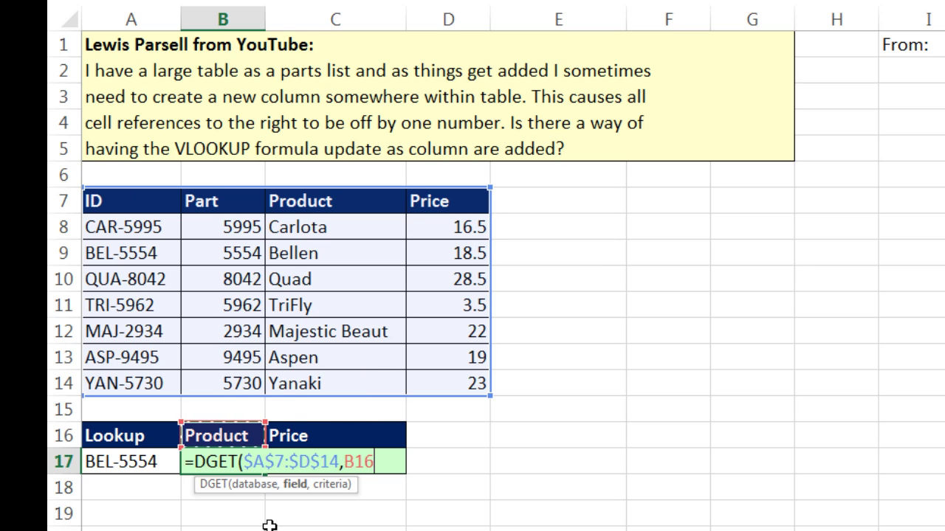
{"action": "type", "text": ","}
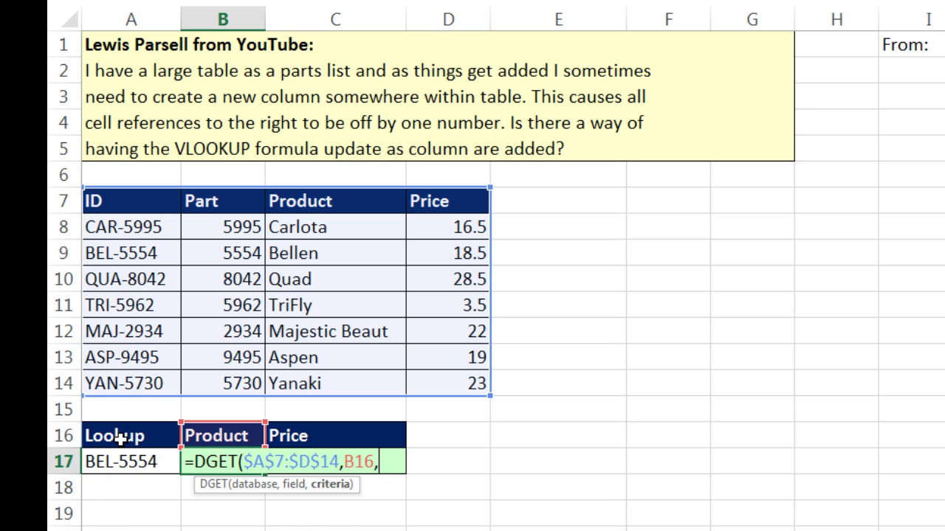
{"action": "left_click_drag", "start_coordinate": [127, 437], "coordinate": [130, 463]}
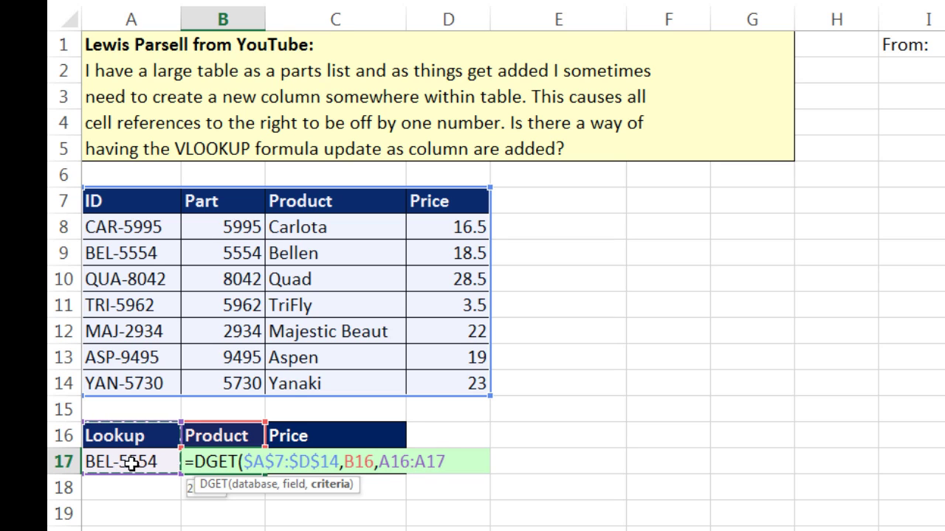
{"action": "key", "text": "F4"}
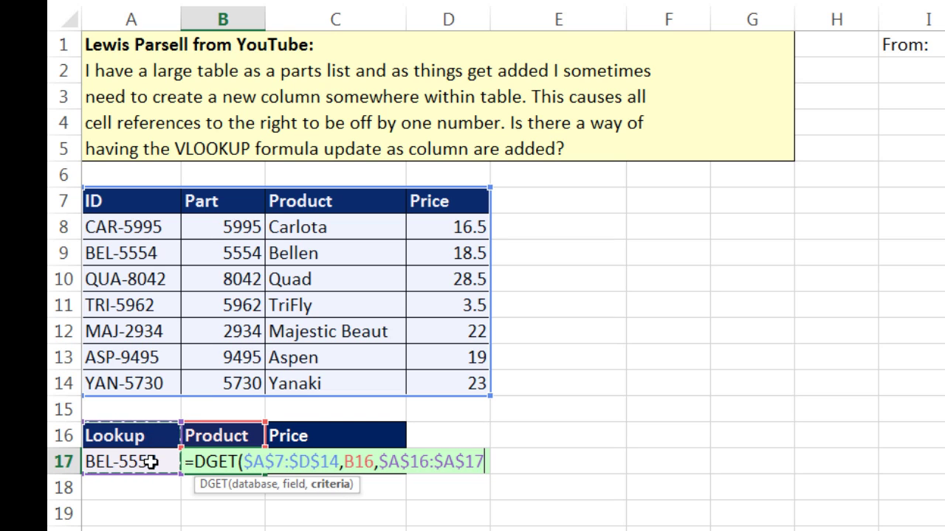
{"action": "type", "text": ")"}
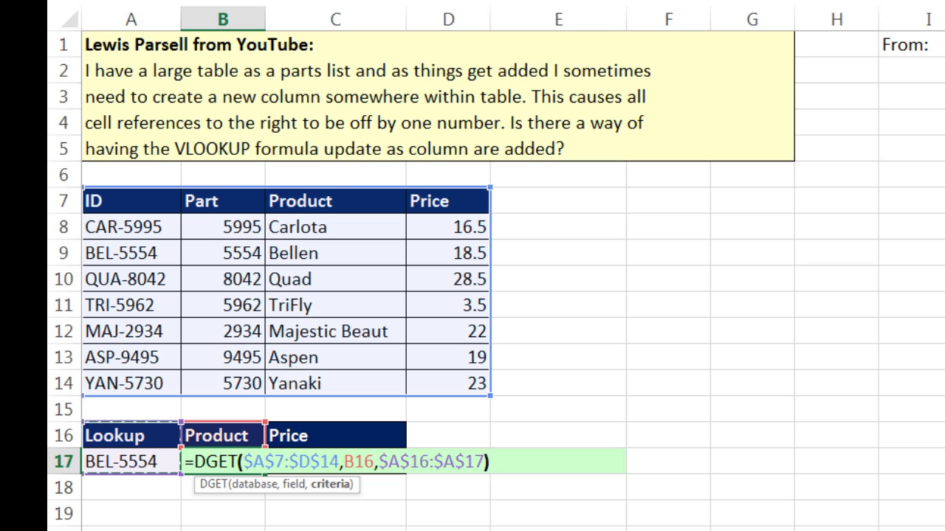
{"action": "key", "text": "ctrl+Return"}
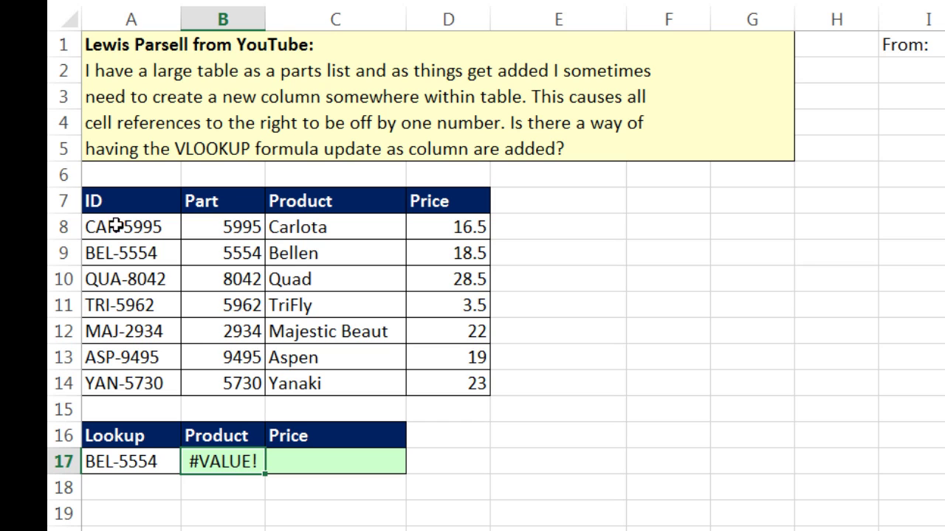
Rename the A16 header from Lookup to ID so B17 returns Bellen.
{"action": "left_click", "coordinate": [131, 436]}
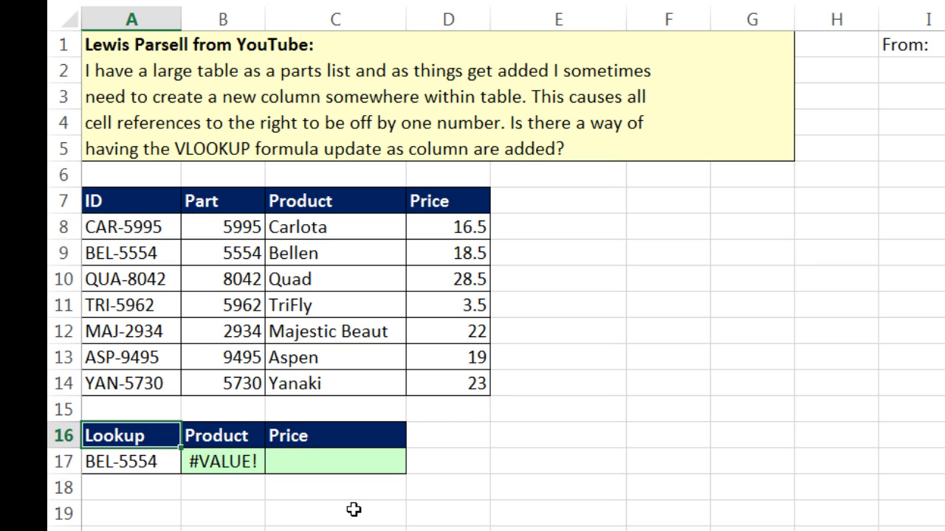
{"action": "type", "text": "ID"}
{"action": "key", "text": "Return"}
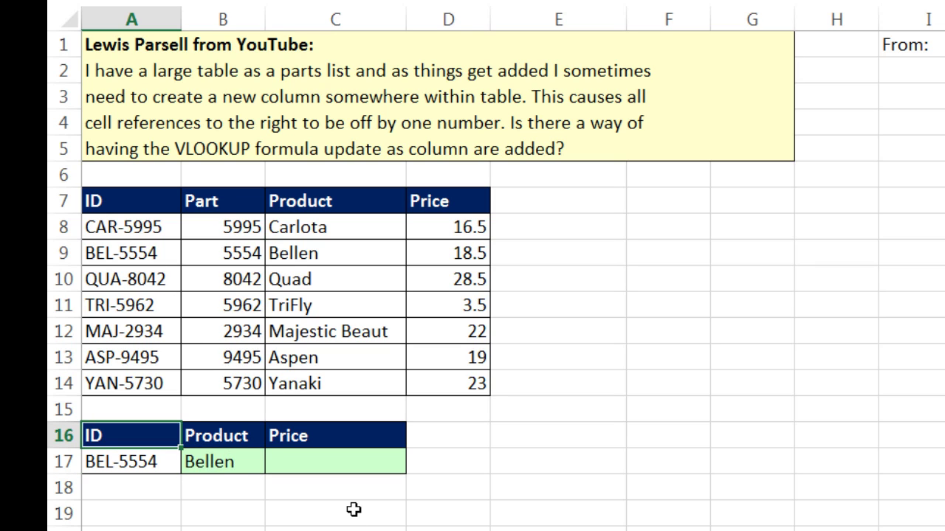
Copy the B17 DGET formula across into C17 to return 18.5.
{"action": "double_click", "coordinate": [236, 458]}
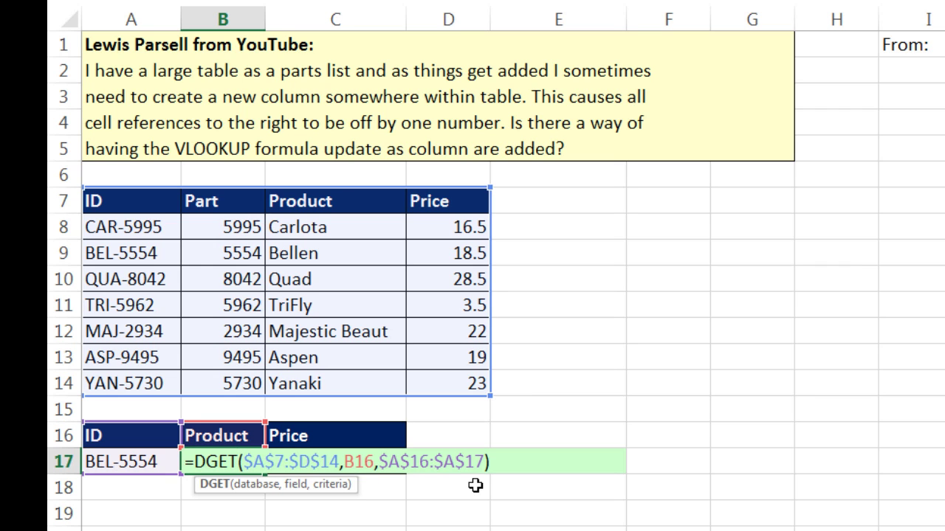
{"action": "key", "text": "Escape"}
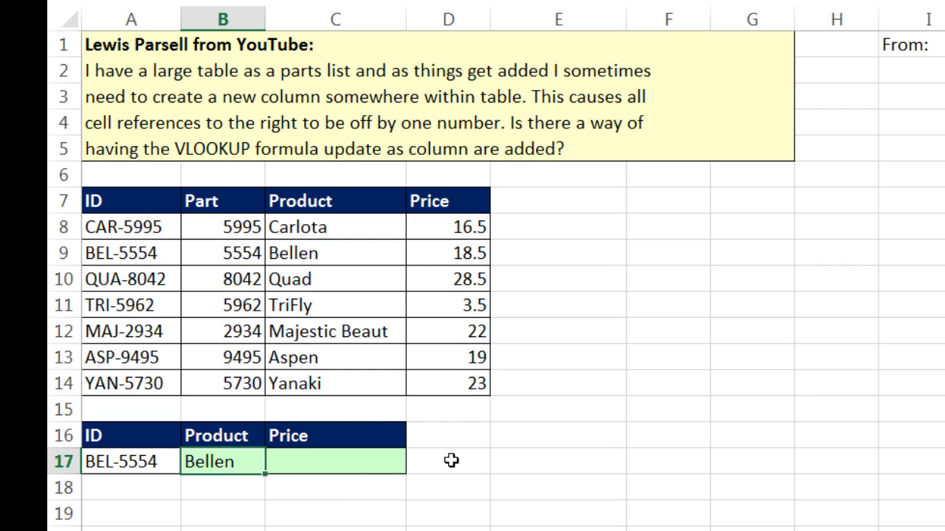
{"action": "left_click_drag", "start_coordinate": [307, 474], "coordinate": [402, 464]}
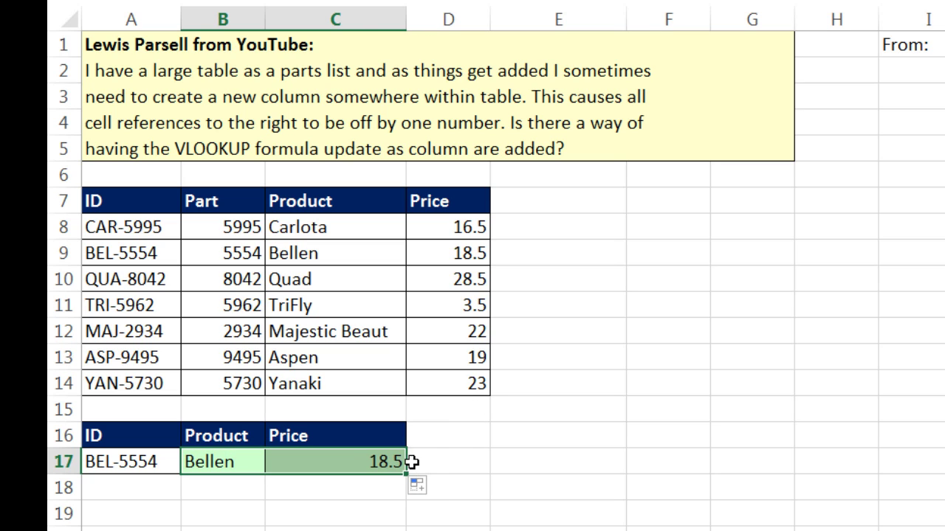
Move the Product and Price block from C7:D14 to E7:F14.
{"action": "left_click_drag", "start_coordinate": [316, 207], "coordinate": [487, 377]}
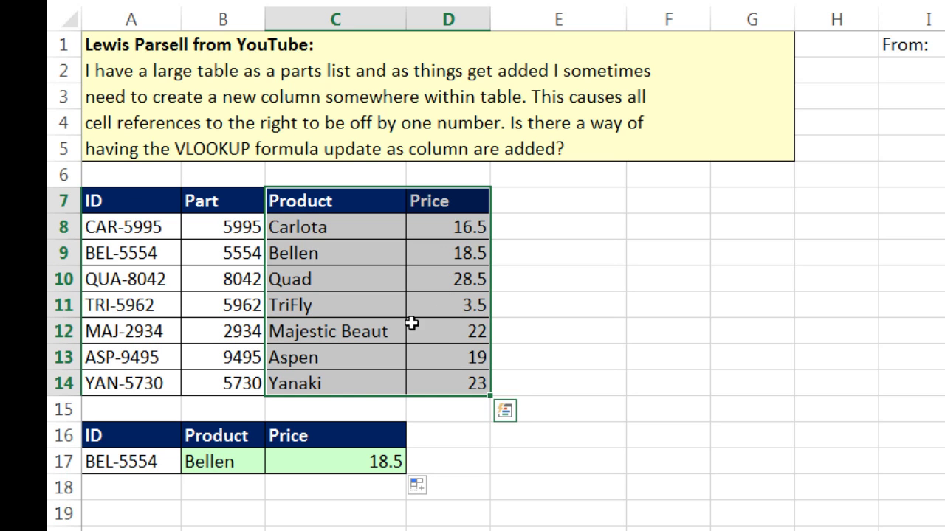
{"action": "double_click", "coordinate": [325, 456]}
{"action": "left_click_drag", "start_coordinate": [315, 214], "coordinate": [478, 381]}
{"action": "left_click_drag", "start_coordinate": [485, 212], "coordinate": [643, 205]}
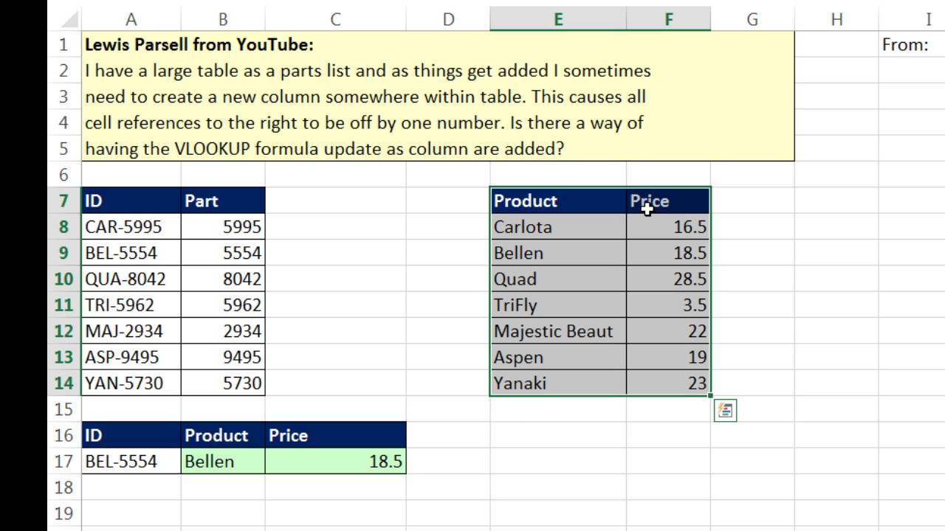
Confirm the C17 and B17 formulas still return 18.5 and Bellen.
{"action": "double_click", "coordinate": [346, 463]}
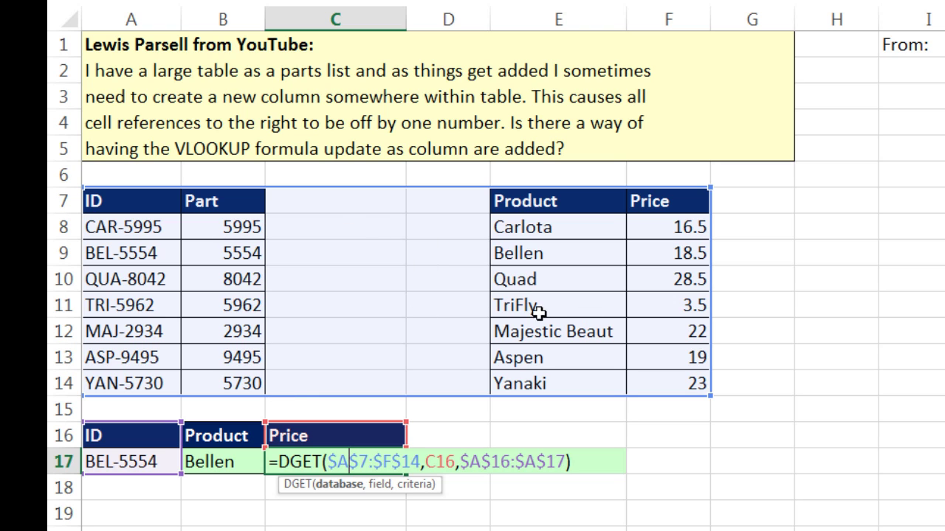
{"action": "key", "text": "ctrl+Return"}
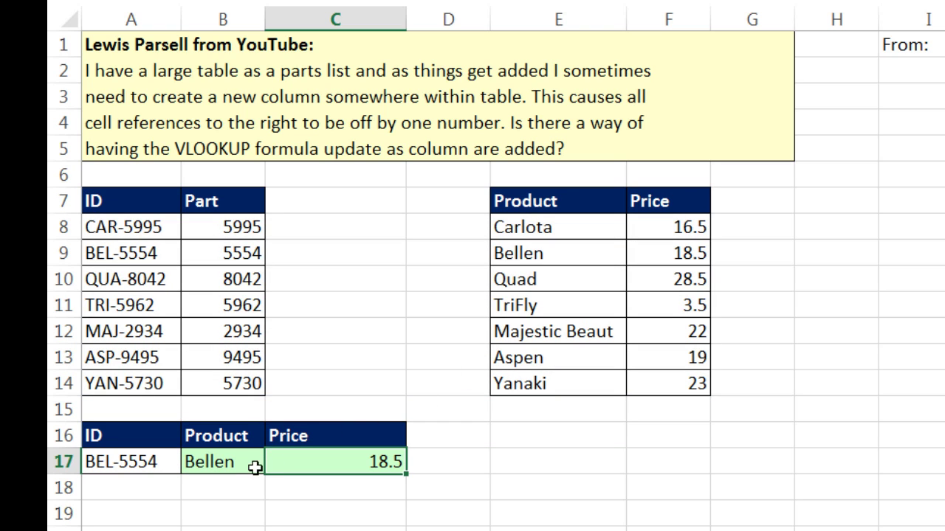
{"action": "left_click", "coordinate": [231, 463]}
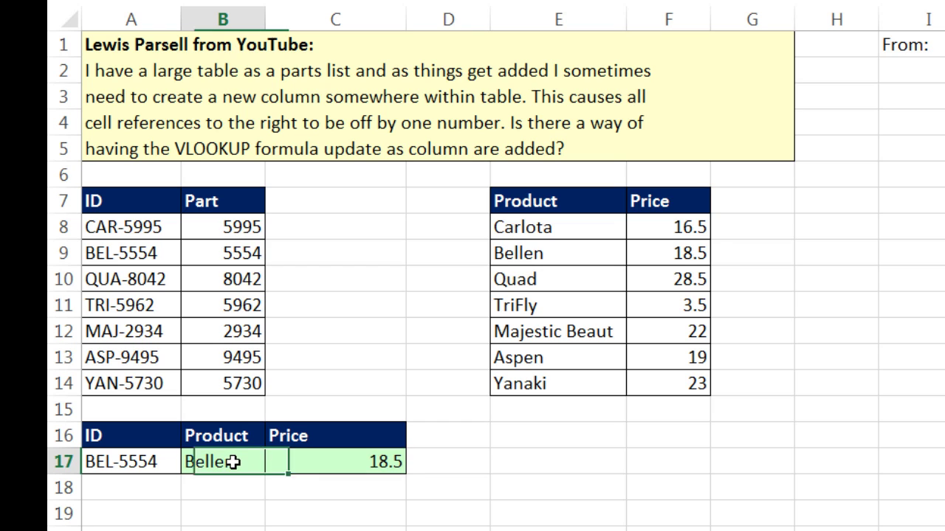
{"action": "double_click", "coordinate": [230, 463]}
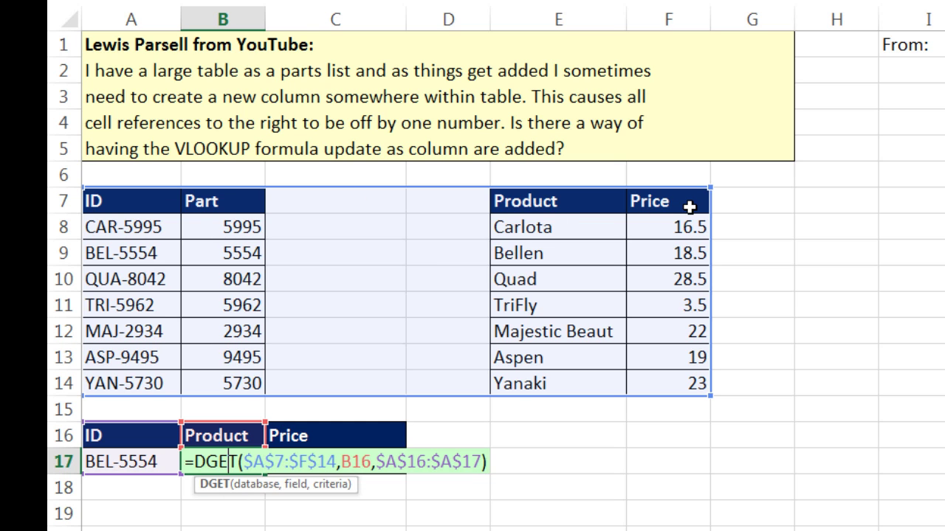
{"action": "key", "text": "ctrl+Return"}
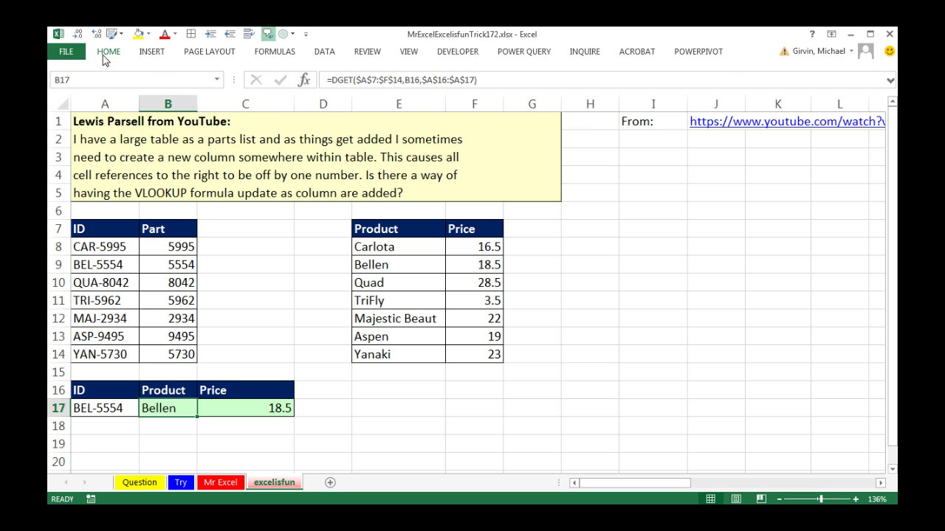
Paste the saved Cost and Supplier data into C7:D14, then verify B17 uses A7:F14.
{"action": "left_click", "coordinate": [106, 59]}
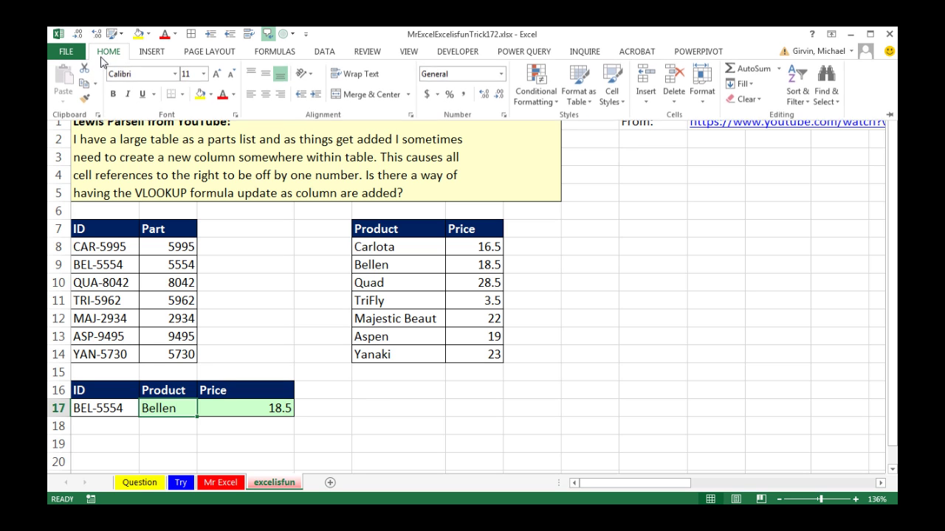
{"action": "left_click", "coordinate": [102, 119]}
{"action": "left_click", "coordinate": [382, 229]}
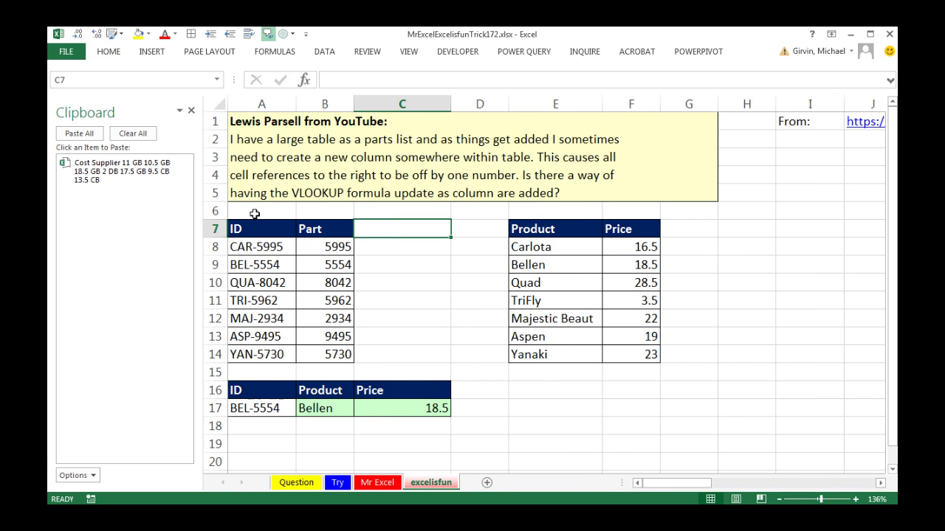
{"action": "left_click", "coordinate": [102, 176]}
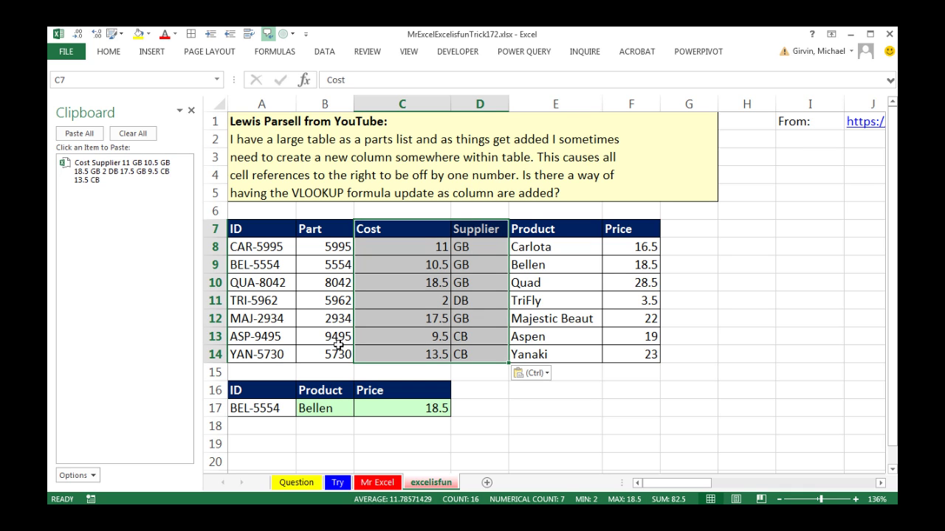
{"action": "left_click", "coordinate": [191, 110]}
{"action": "double_click", "coordinate": [182, 406]}
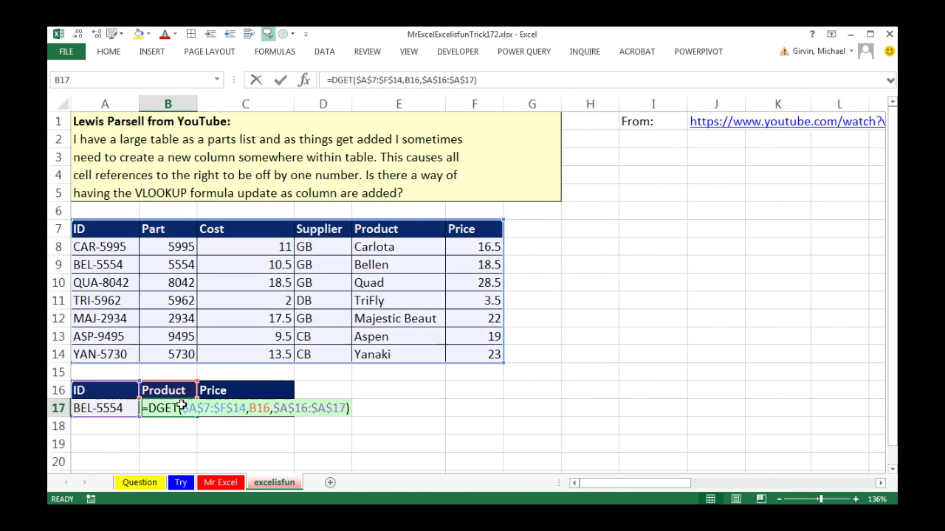